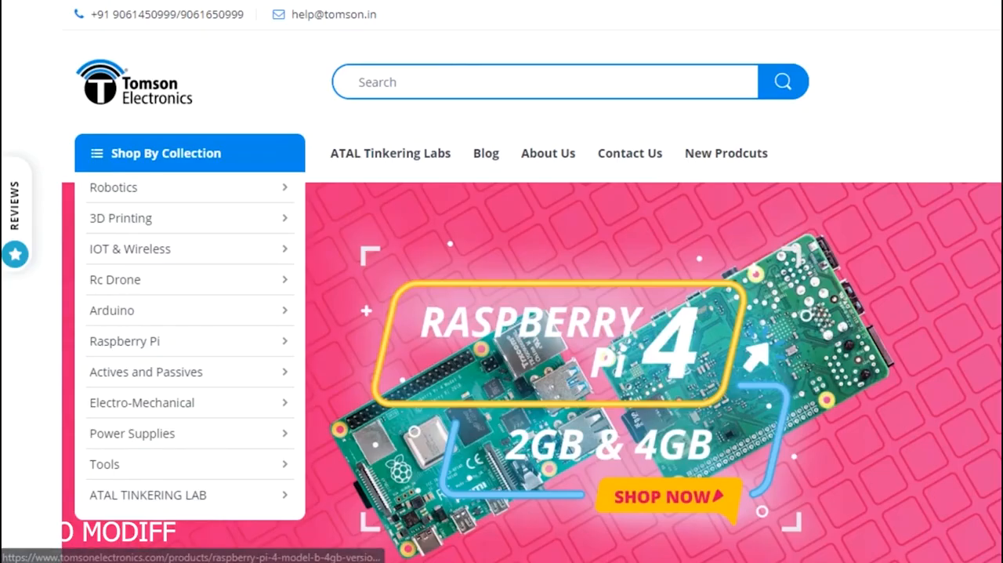
scroll(501, 313, down, 5)
scroll(470, 157, down, 3)
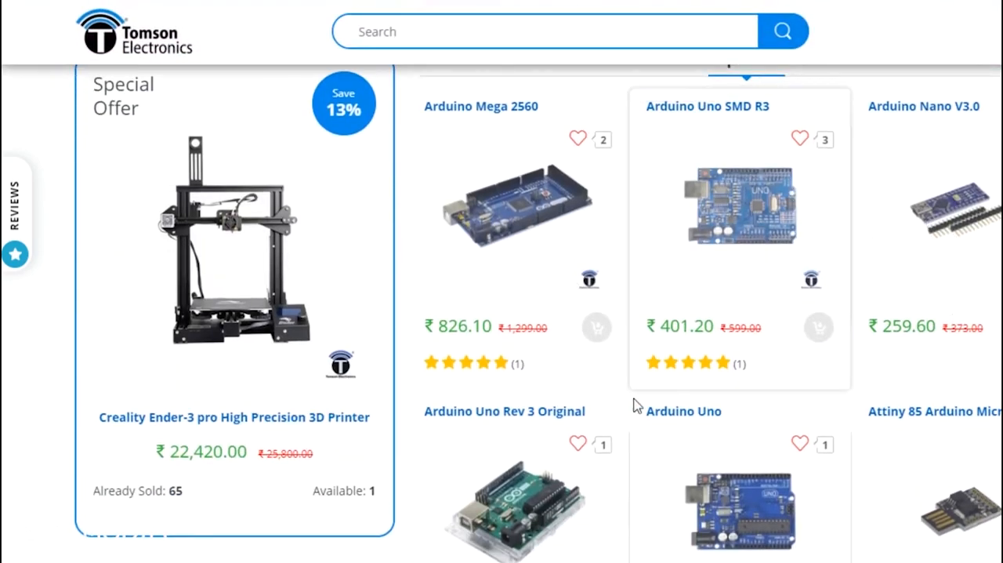
scroll(739, 435, down, 3)
scroll(738, 431, down, 3)
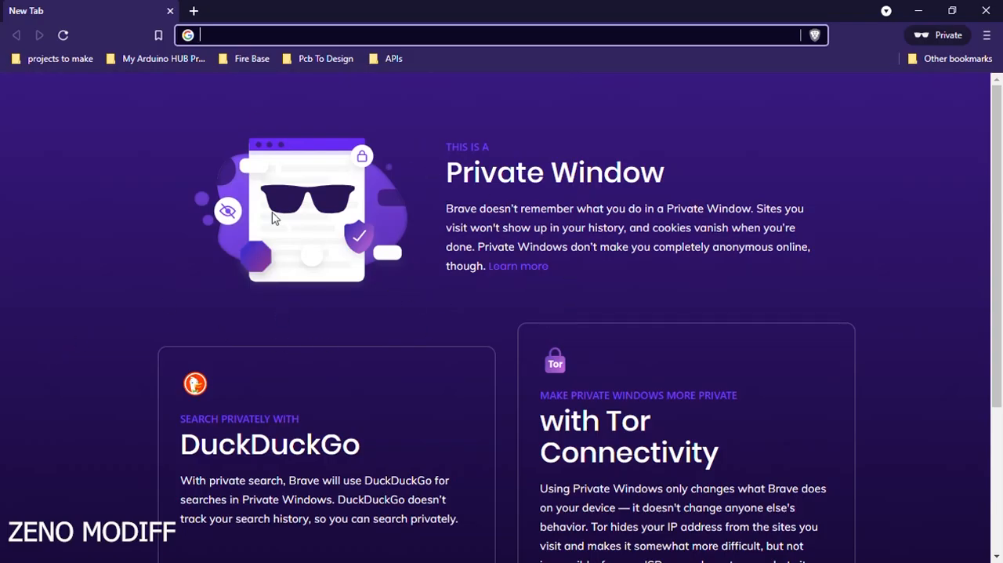
Search the web for python and open the official Python.org site.
text(pyth)
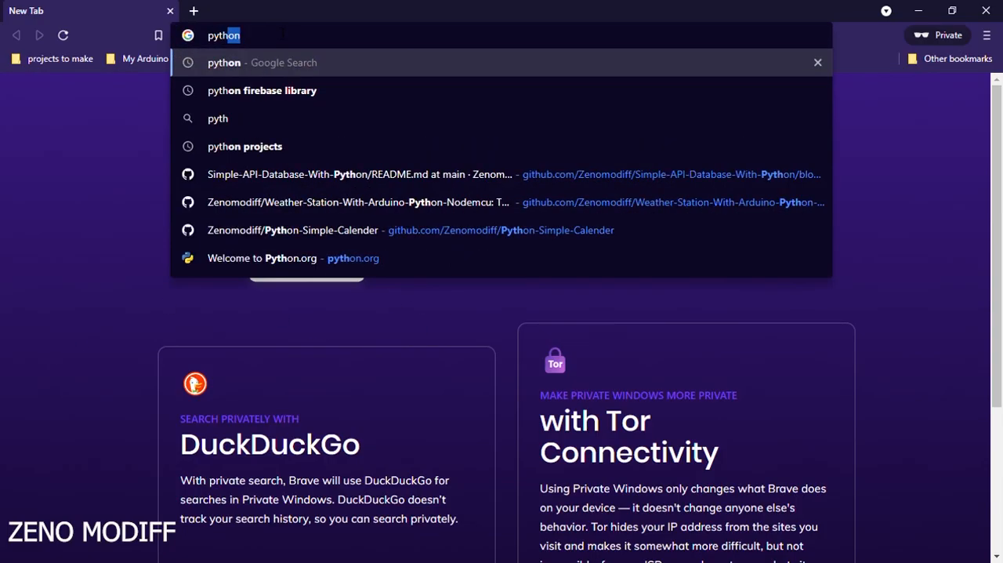
key(Return)
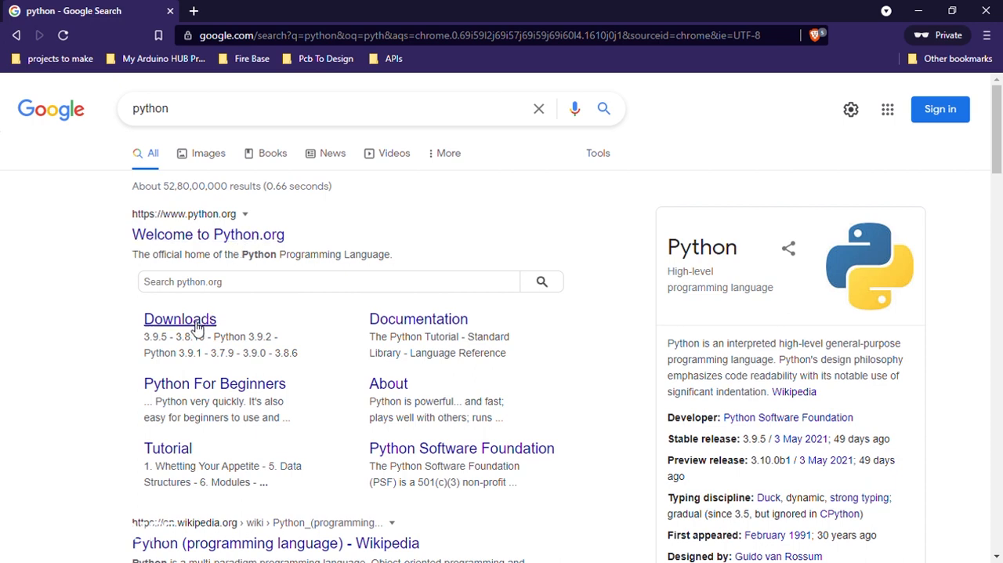
click(259, 242)
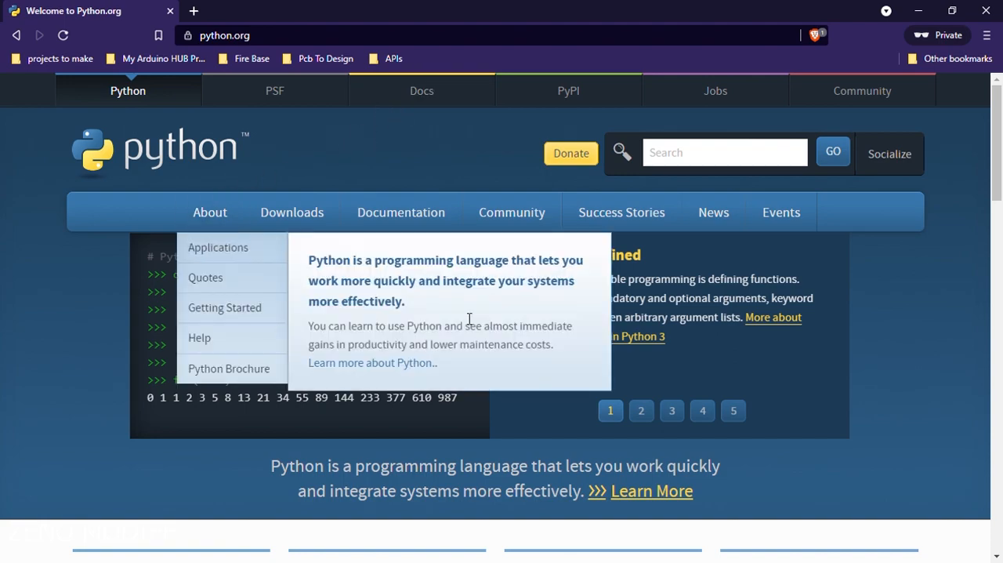
Open the full list of downloads for Windows from the Downloads menu in a new tab and switch to it.
scroll(641, 378, down, 5)
scroll(643, 379, down, 5)
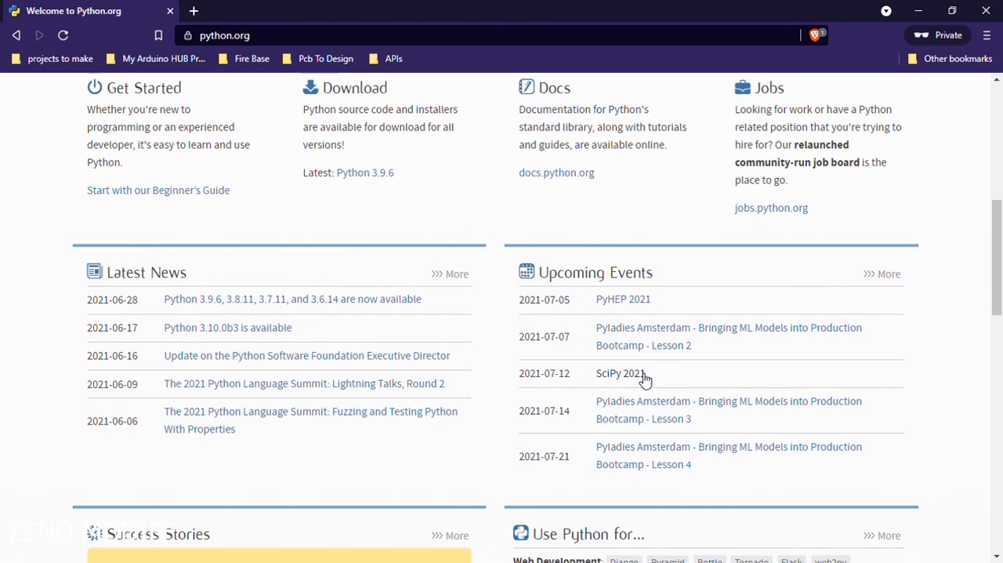
scroll(640, 379, down, 4)
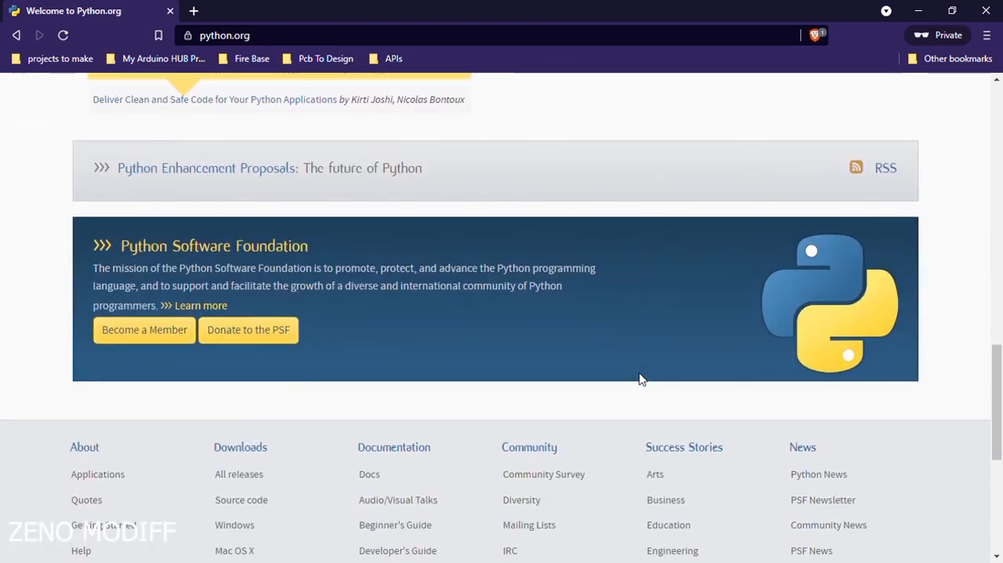
scroll(643, 380, up, 20)
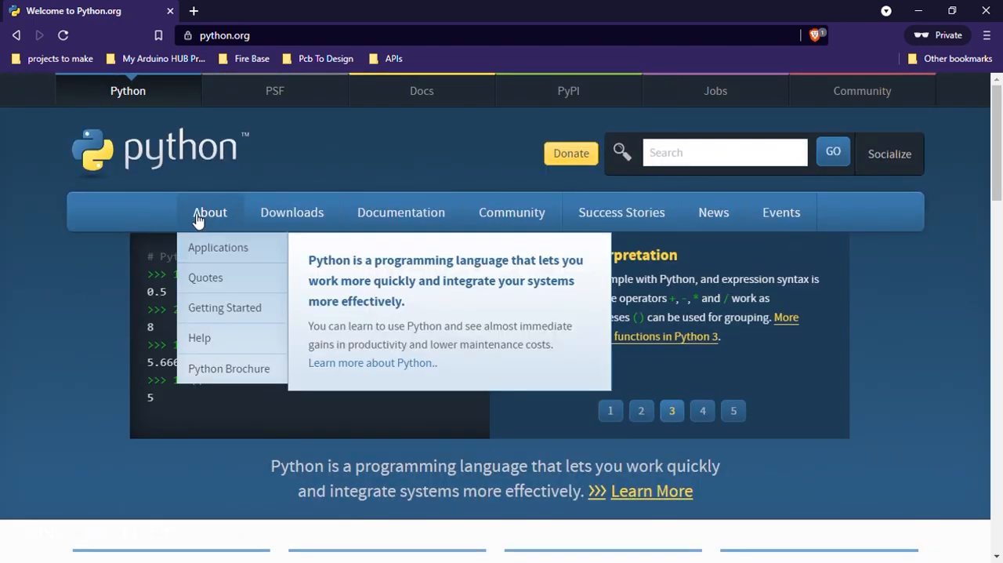
mouse_move(292, 216)
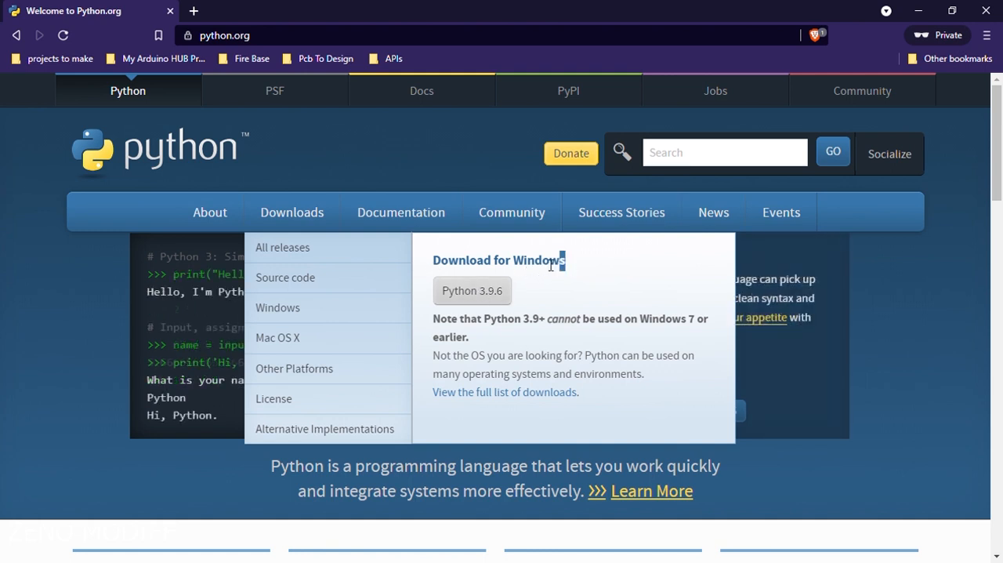
drag(562, 262, 434, 271)
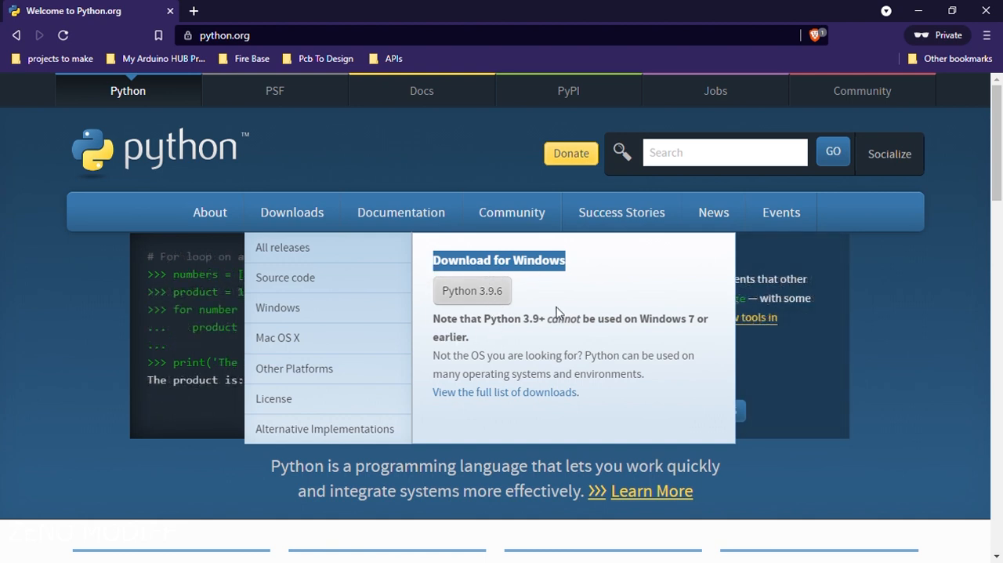
middle_click(511, 397)
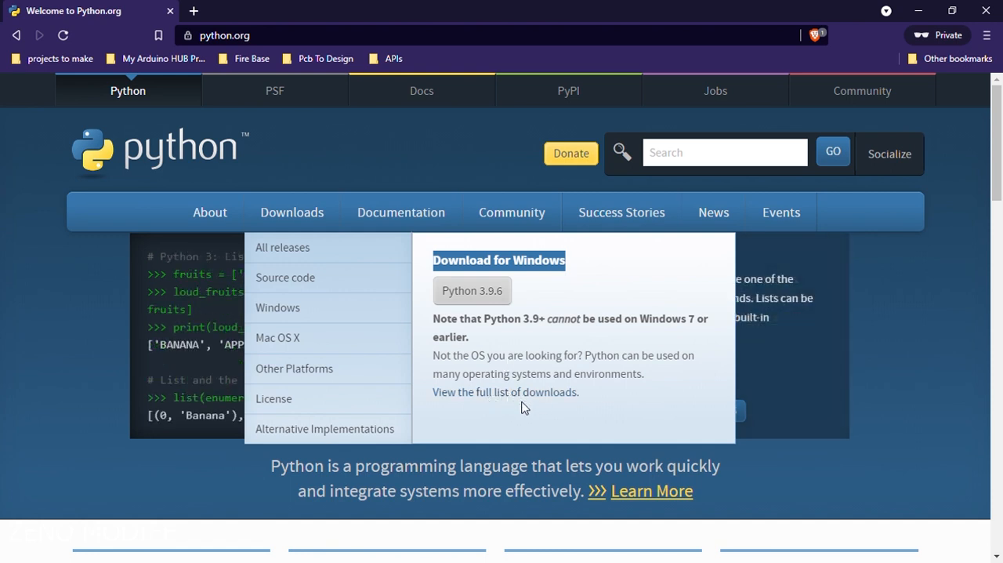
click(249, 10)
Download the Python 3.9.6 installer for Windows from the downloads page.
drag(290, 277, 163, 271)
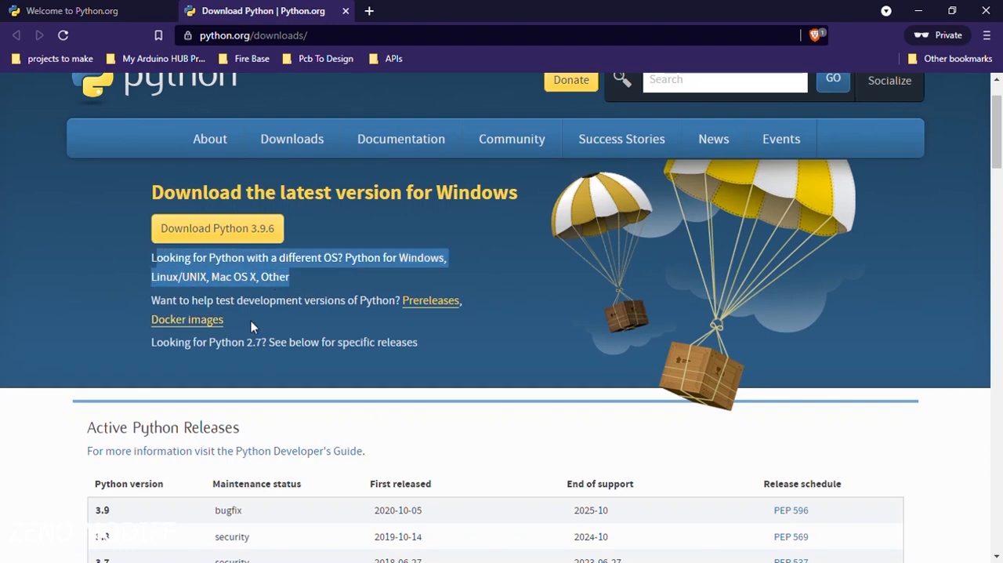
scroll(259, 318, down, 2)
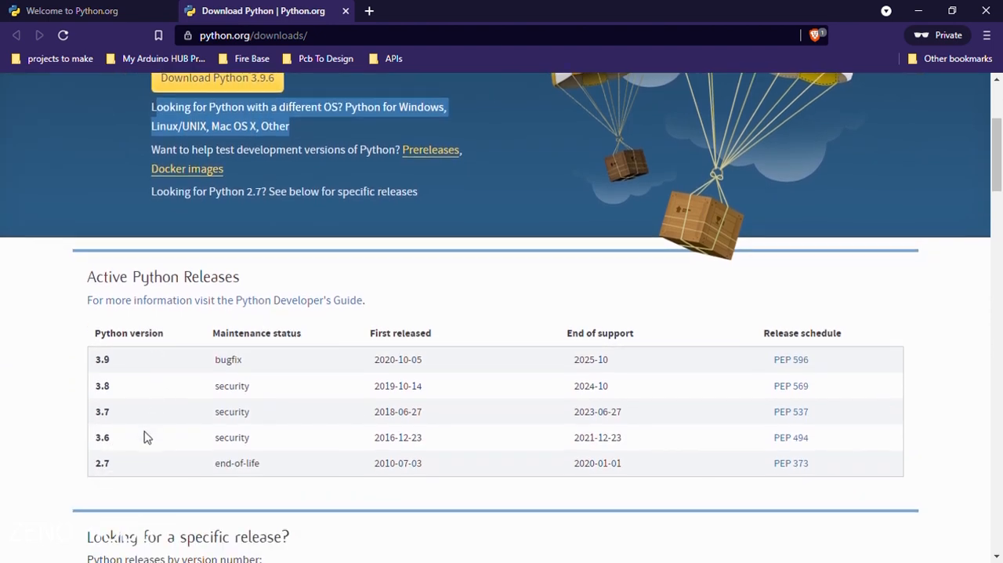
scroll(177, 419, up, 3)
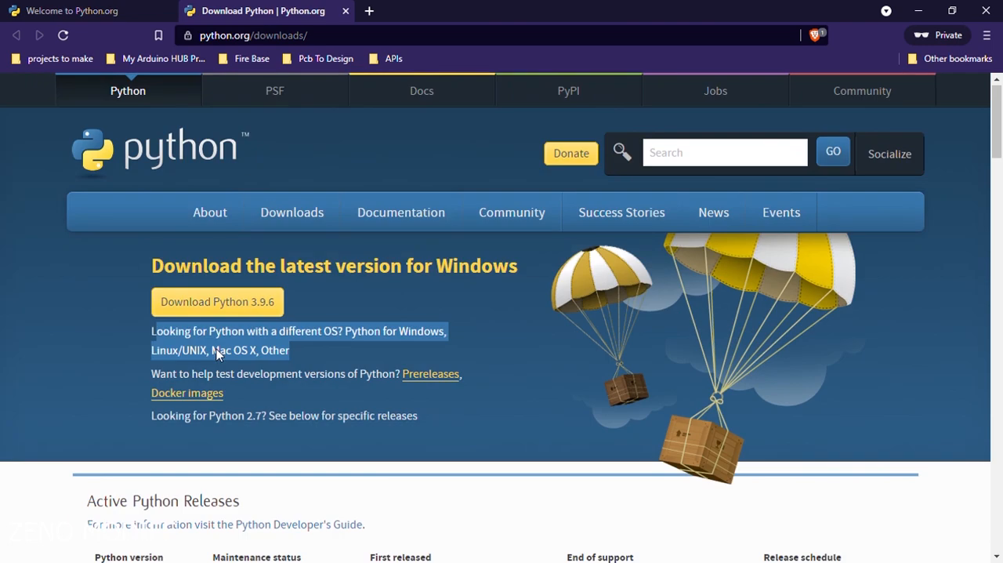
click(220, 305)
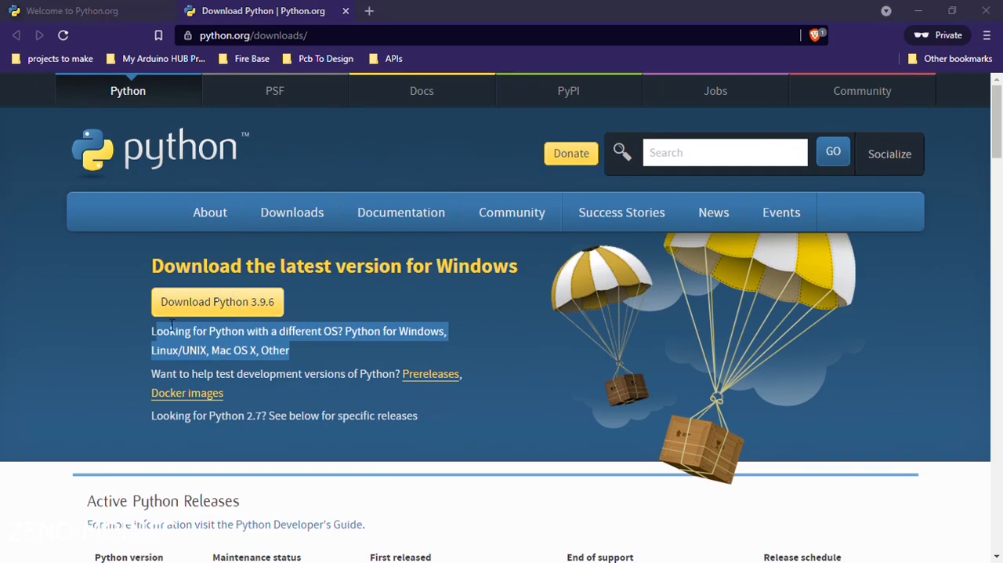
click(380, 370)
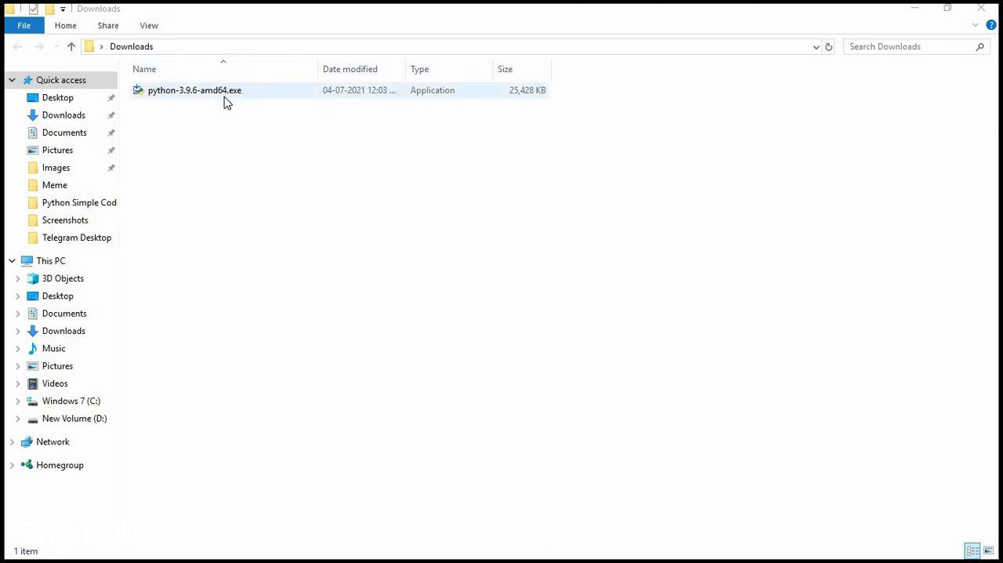
Run the python-3.9.6-amd64.exe installer from the Downloads folder and choose Customize installation.
right_click(225, 100)
click(253, 111)
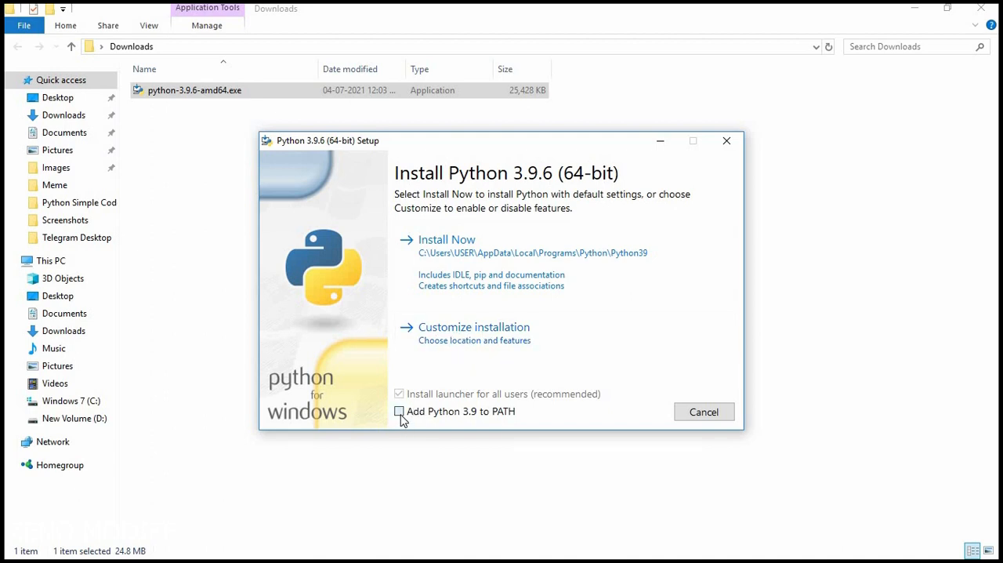
click(499, 340)
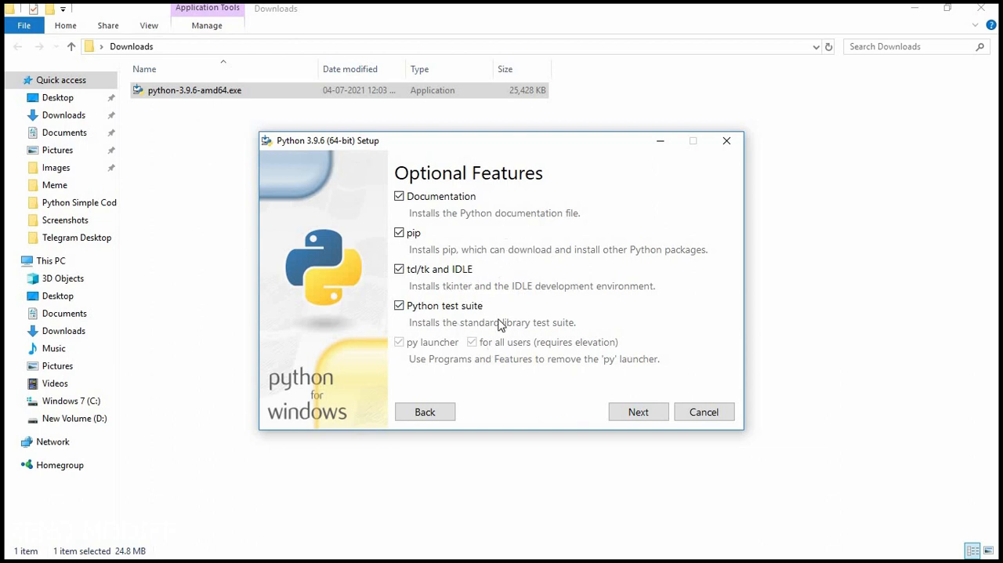
Keep all optional features and enable Install for all users in the Advanced Options.
click(638, 415)
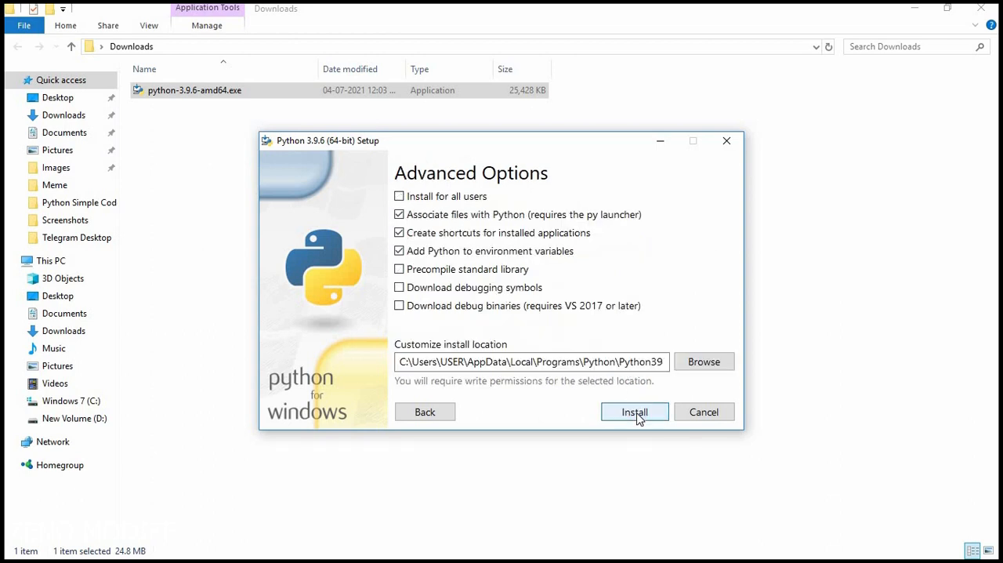
click(400, 196)
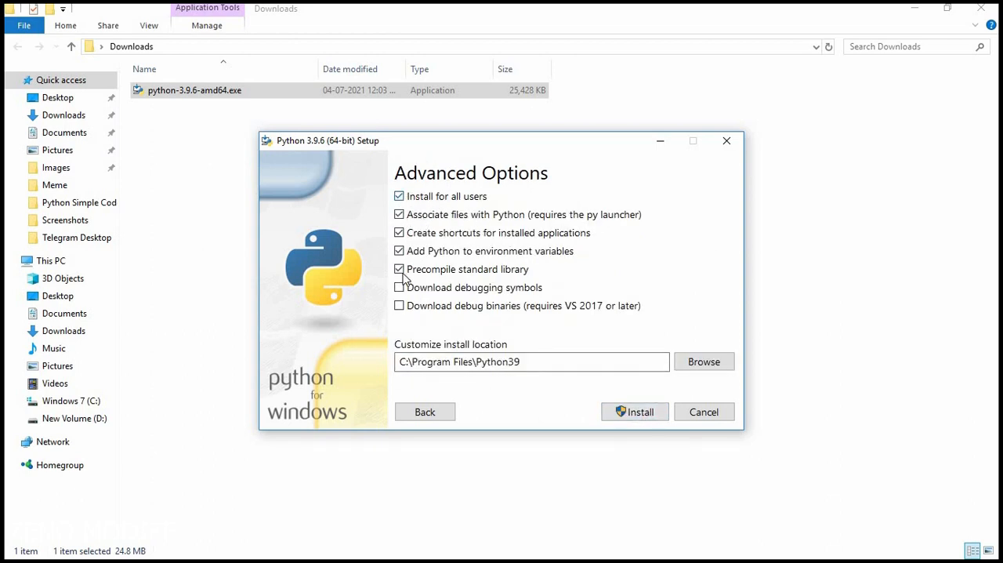
click(400, 197)
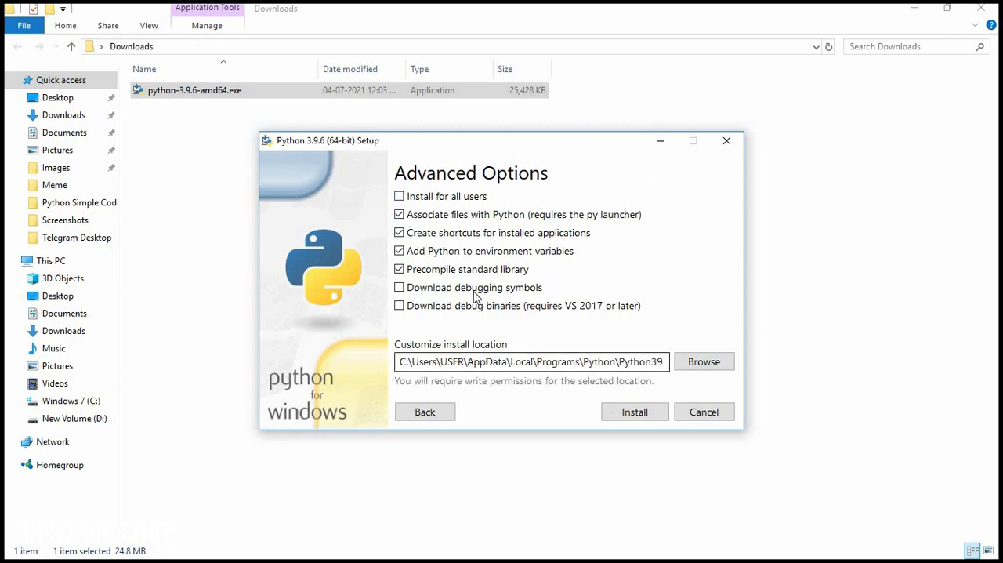
click(399, 197)
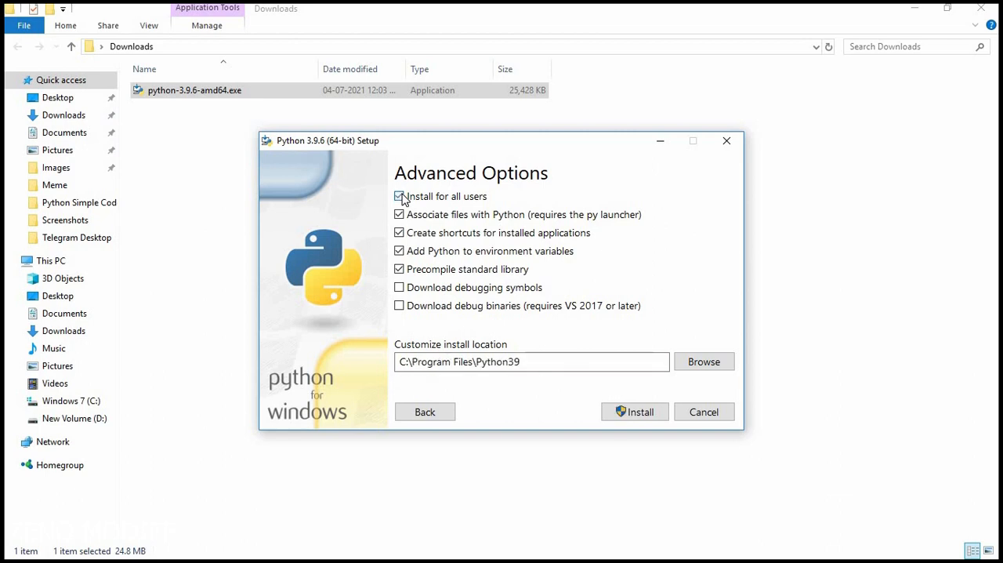
Enable debugging symbols and debug binaries, then install Python to C:\Program Files\Python39 and close the setup.
click(400, 288)
click(693, 362)
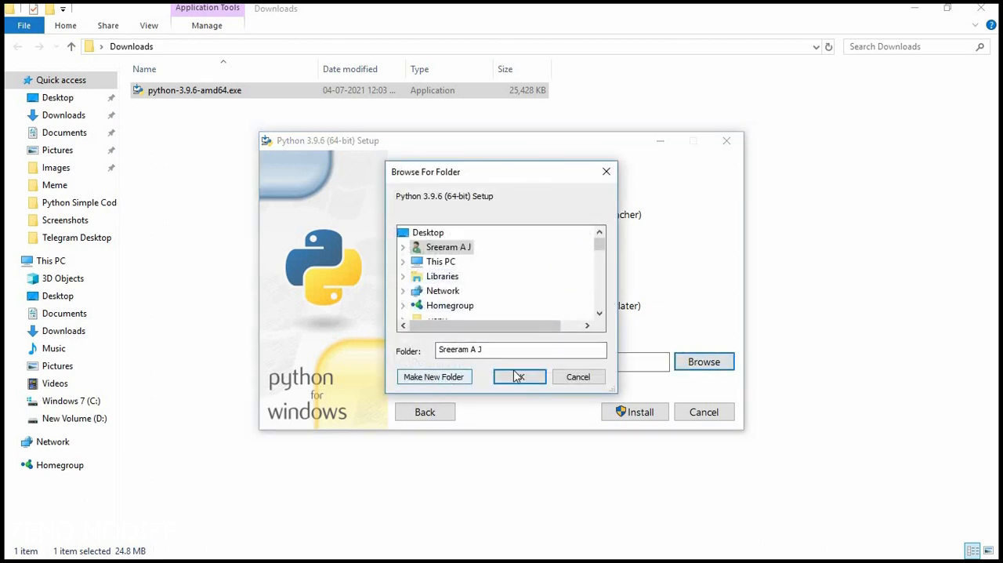
click(577, 377)
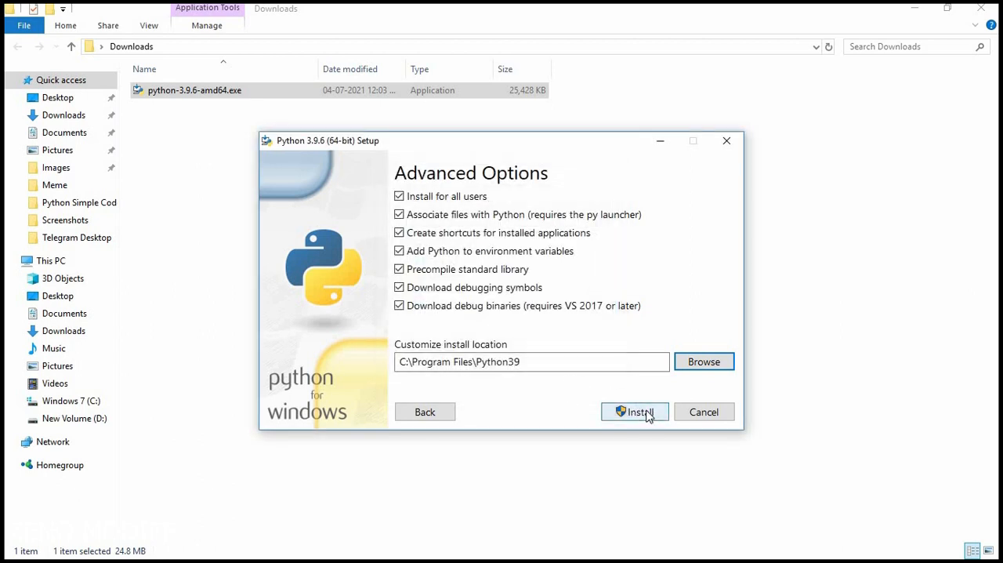
click(640, 413)
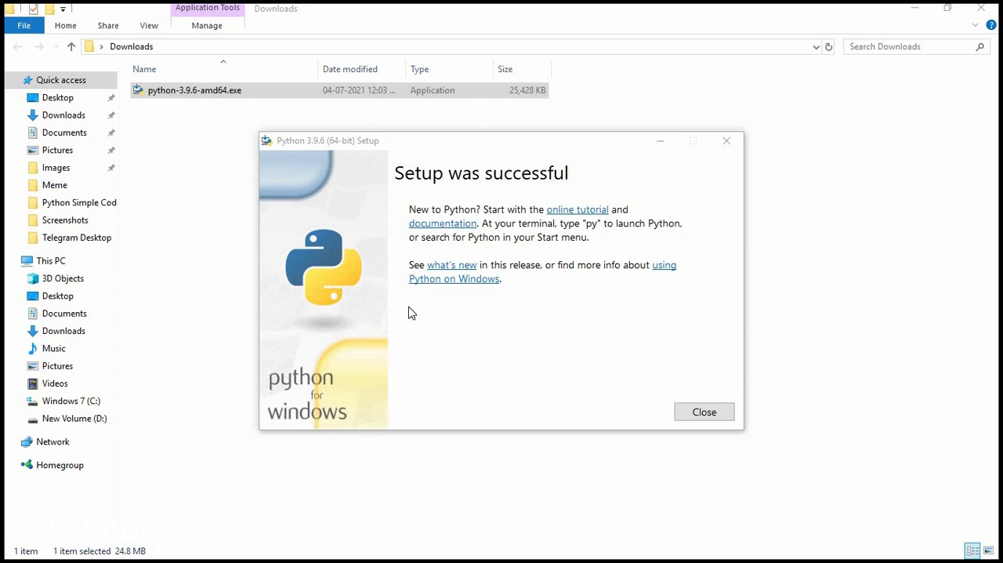
click(704, 412)
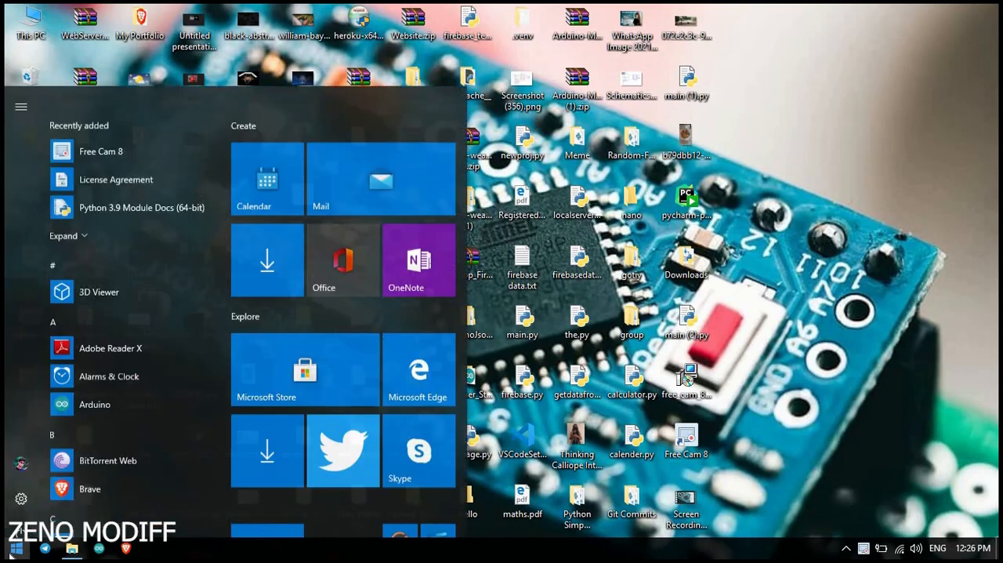
Open Command Prompt and check the installed Python version with python --version.
text(cmd)
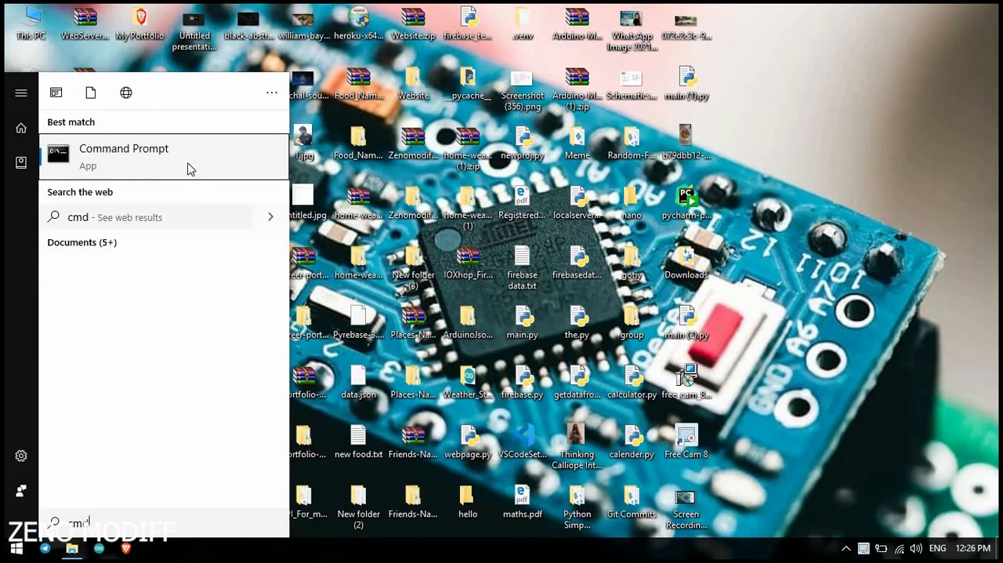
click(148, 155)
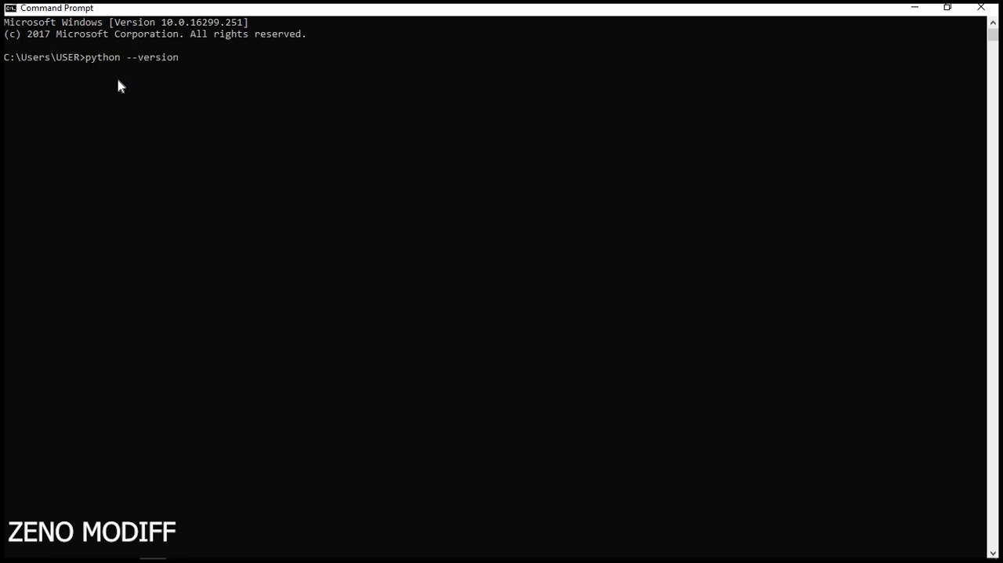
key(Return)
click(82, 69)
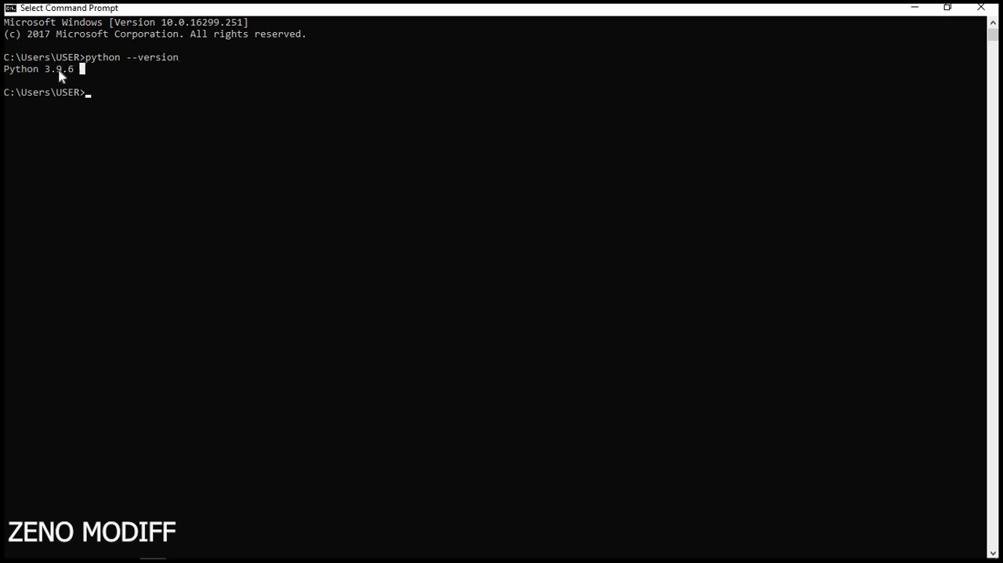
drag(61, 75, 4, 73)
Run py --version in Command Prompt to check the Python launcher.
click(100, 92)
text(py --version)
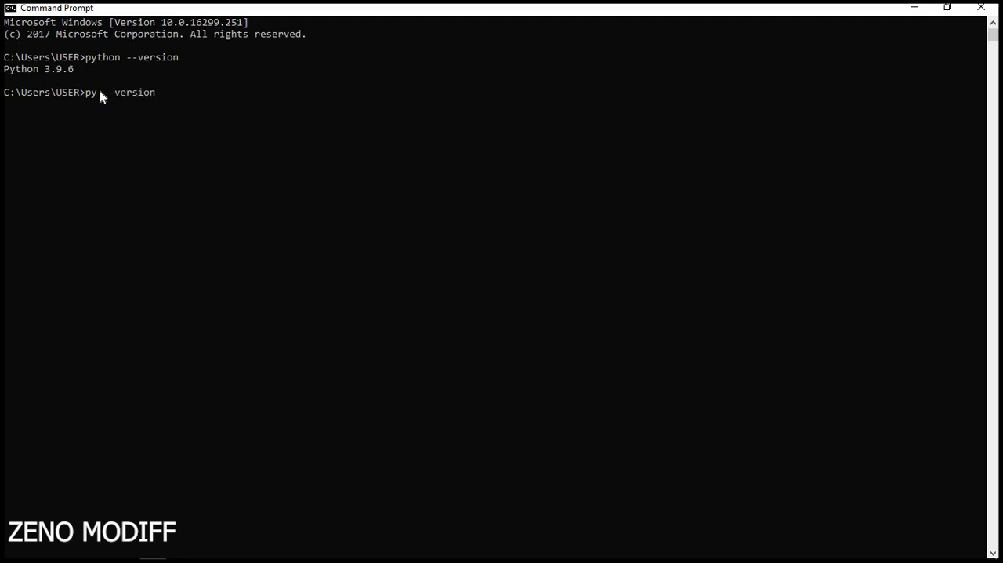
key(Return)
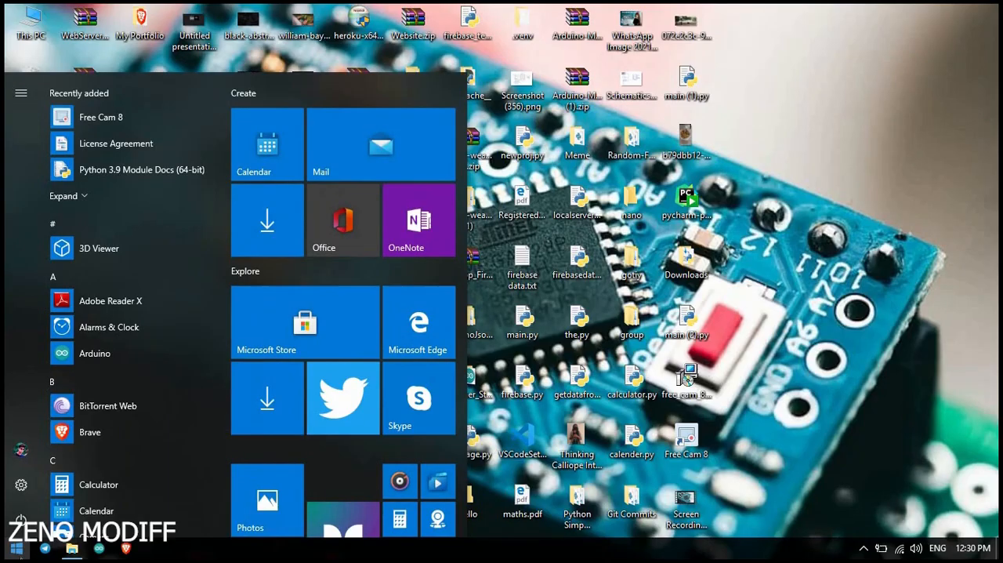
Open IDLE (Python 3.9 64-bit) from the Start search and run print("Hello") in the shell.
text(id)
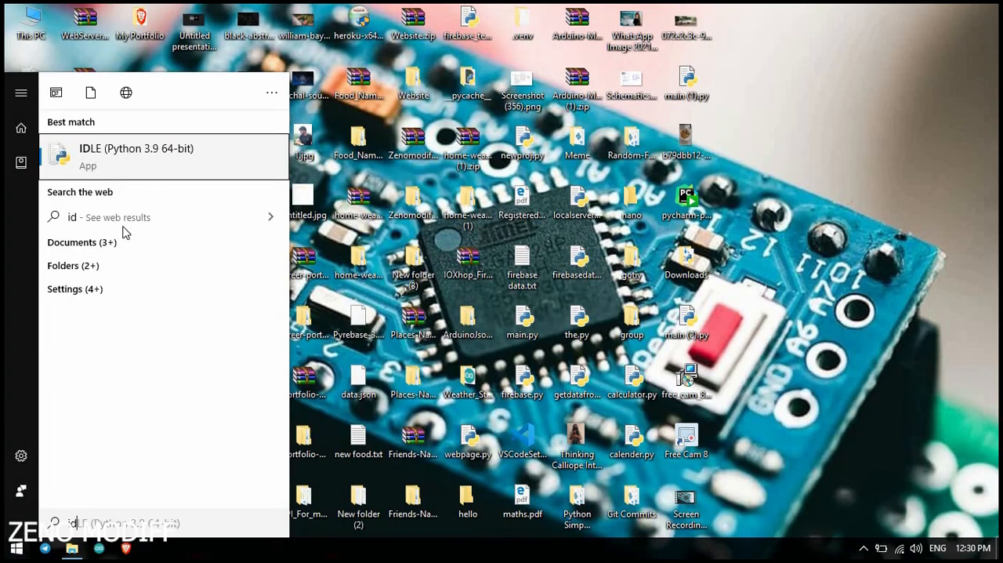
click(134, 158)
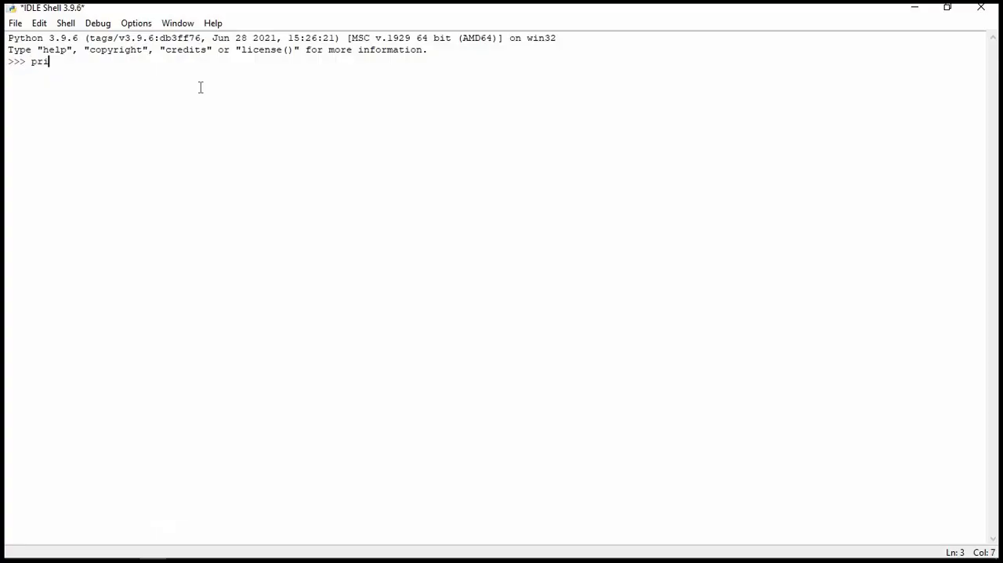
text(print("Hello)
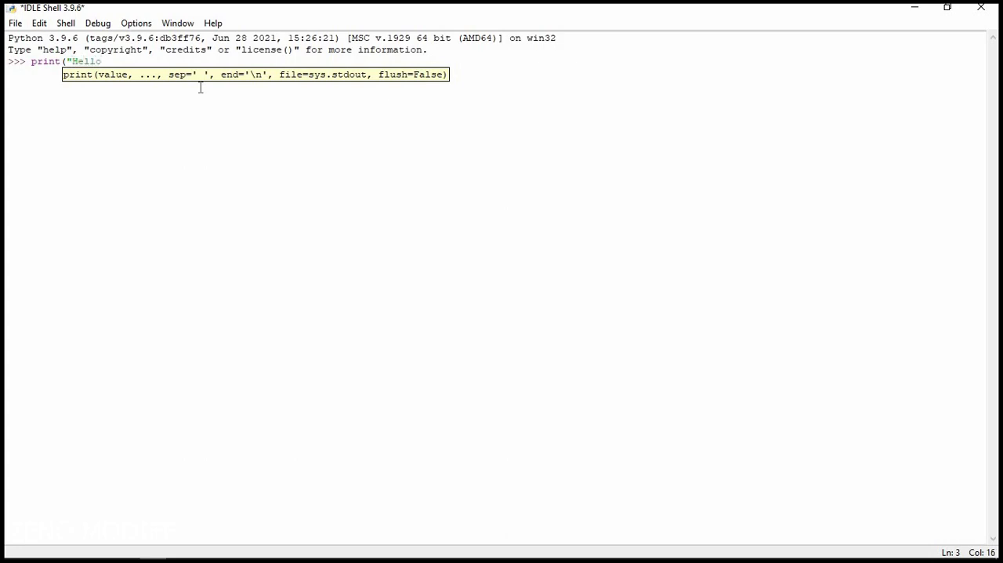
text("))
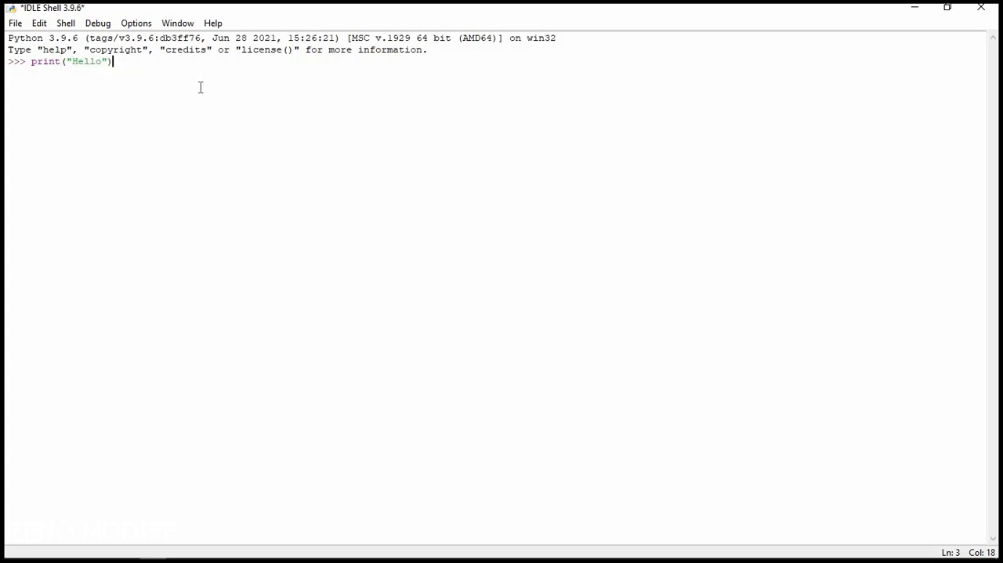
key(Return)
Run print("This Is ZenoModiff") in the IDLE shell.
double_click(22, 76)
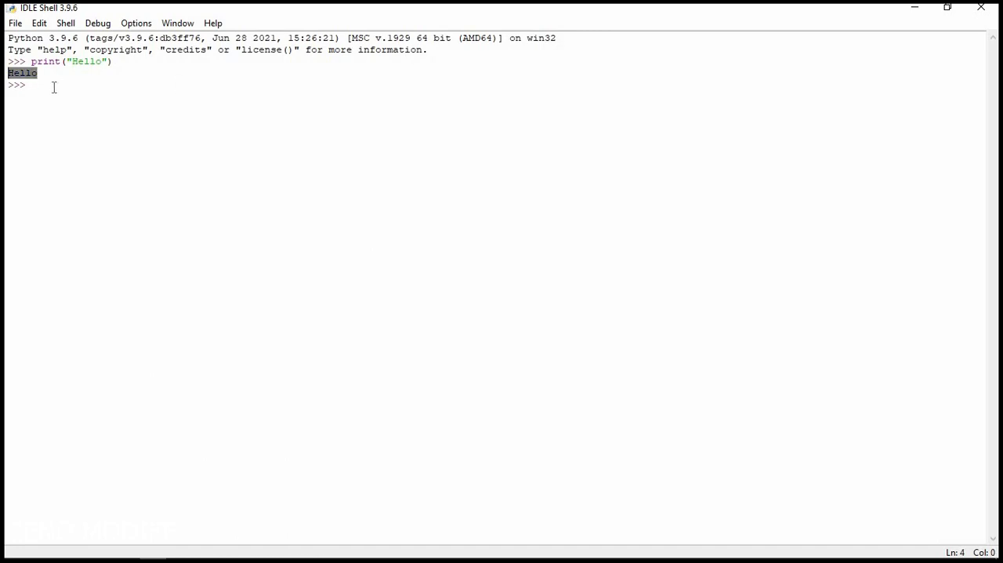
text(print("This Is ZenoModiff)
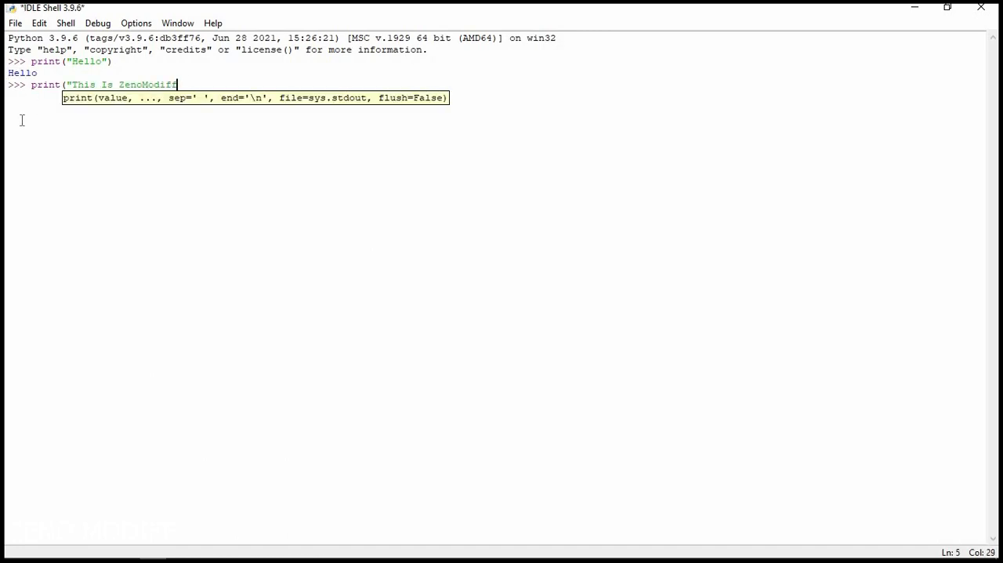
text("))
key(Return)
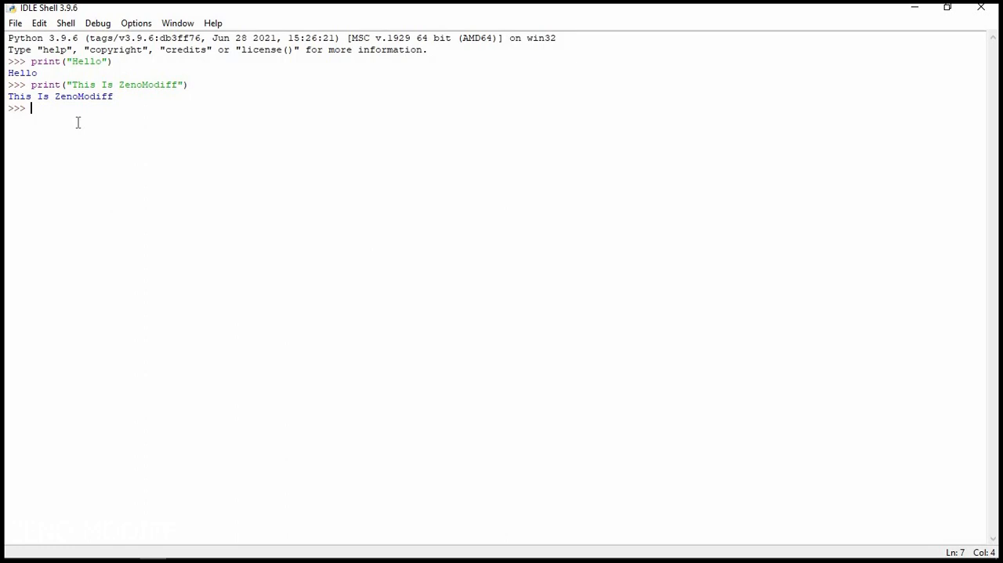
Run print("Subscribe") in the IDLE shell.
text(print)
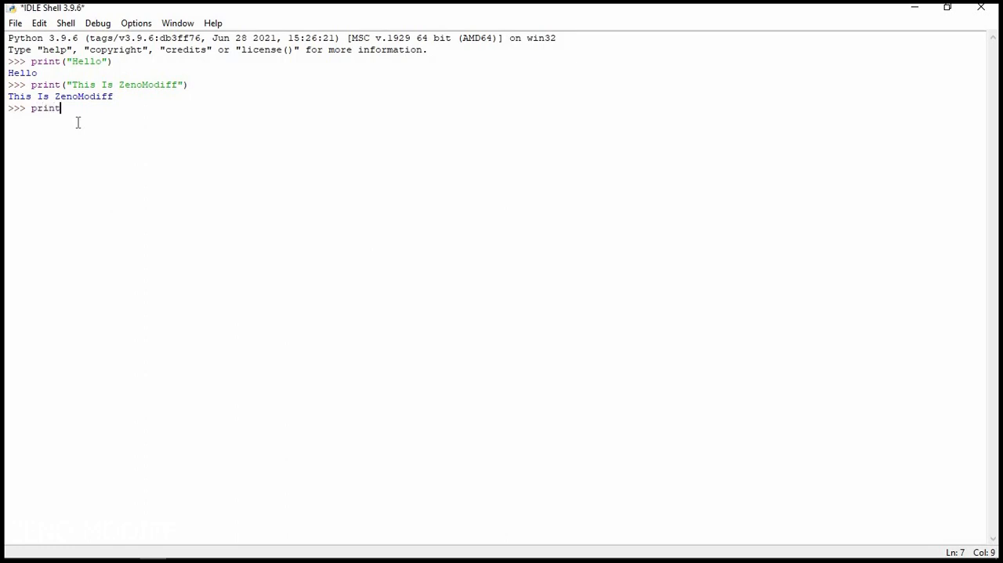
text(("Subscribe"))
key(Return)
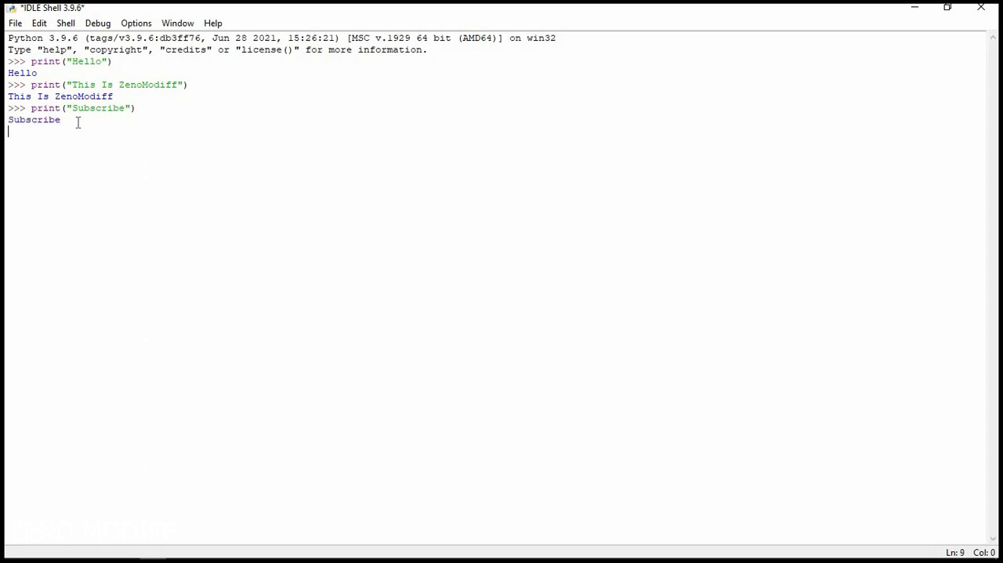